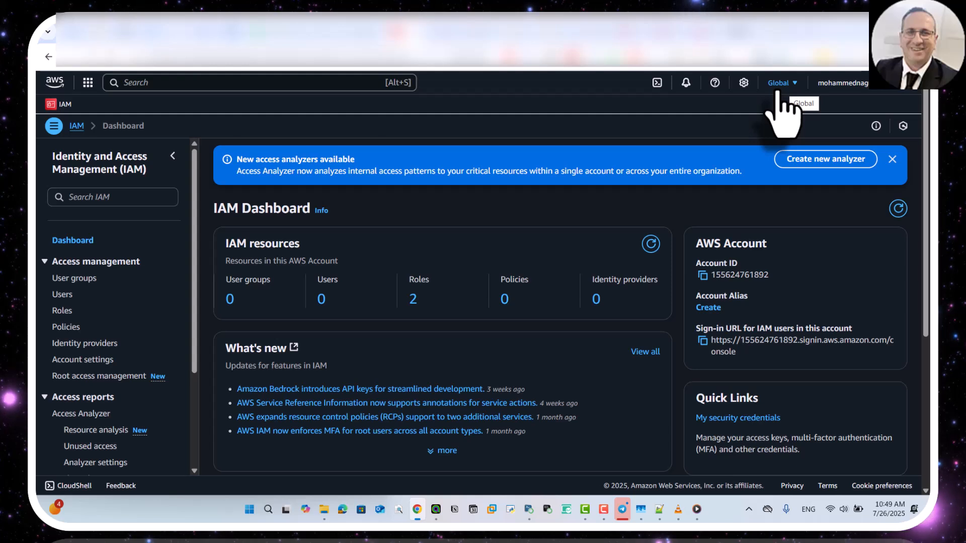
click(778, 92)
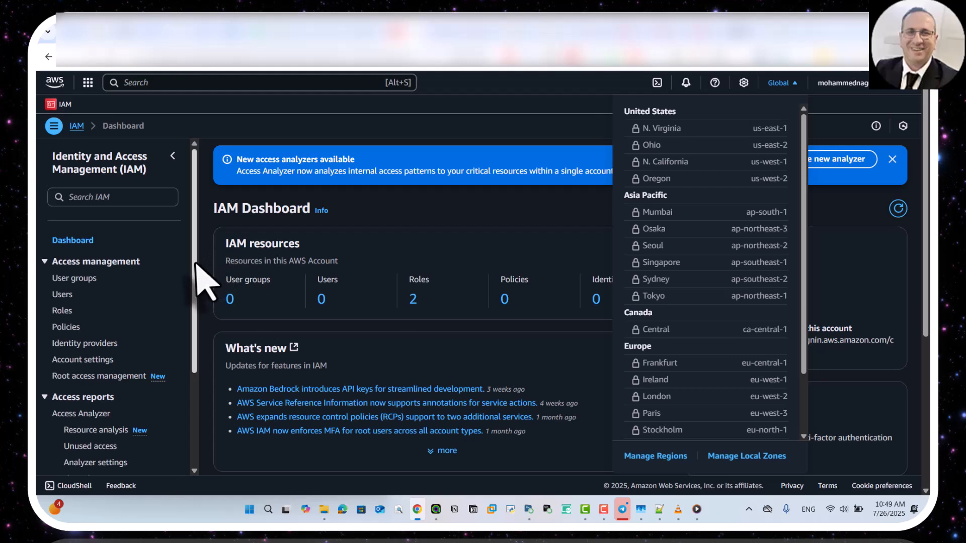
click(204, 247)
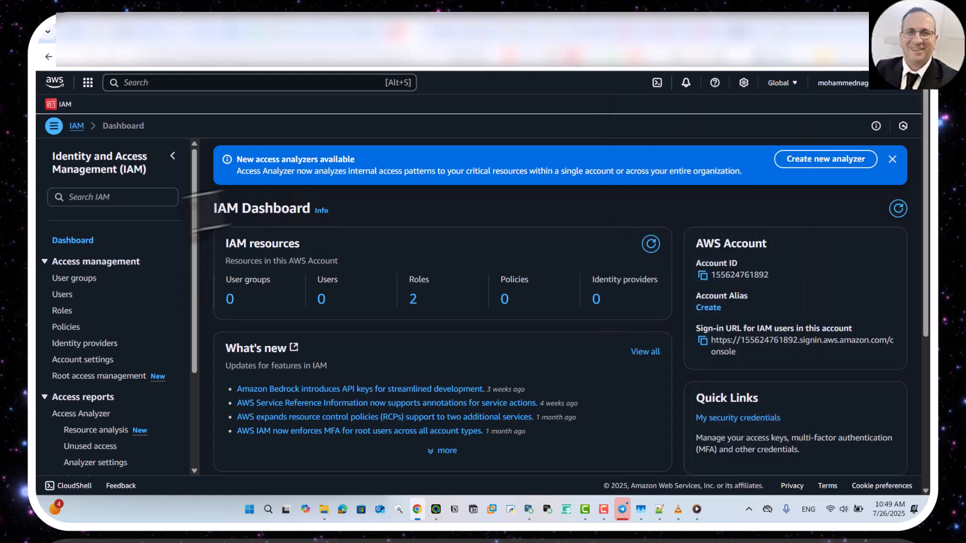
- Start a new IAM user, enter the person's user name, and enable AWS Management Console access with the IAM user type
click(61, 297)
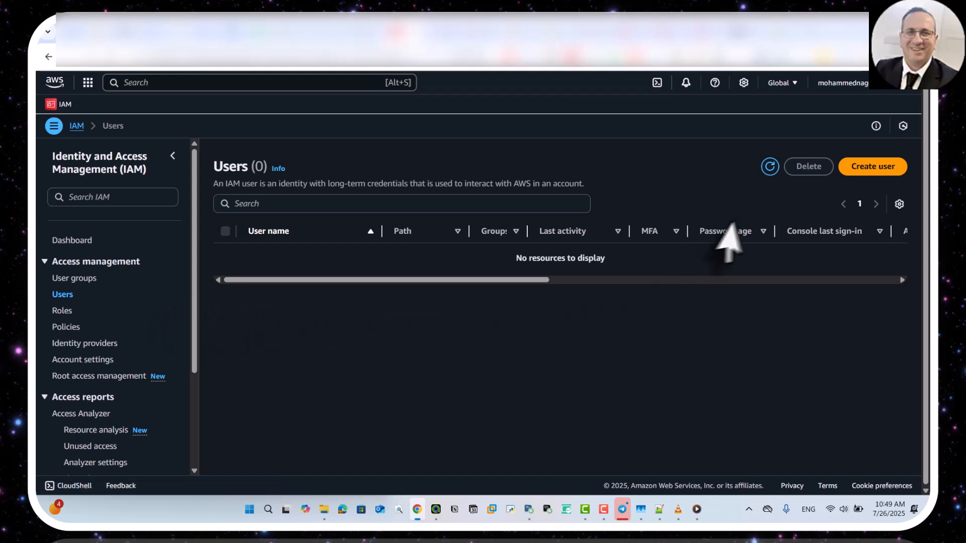
click(876, 168)
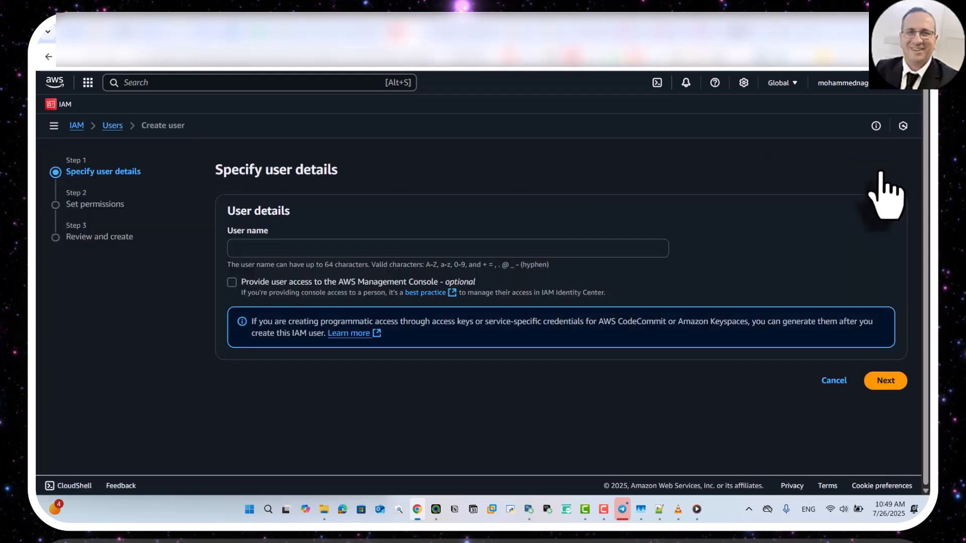
click(318, 244)
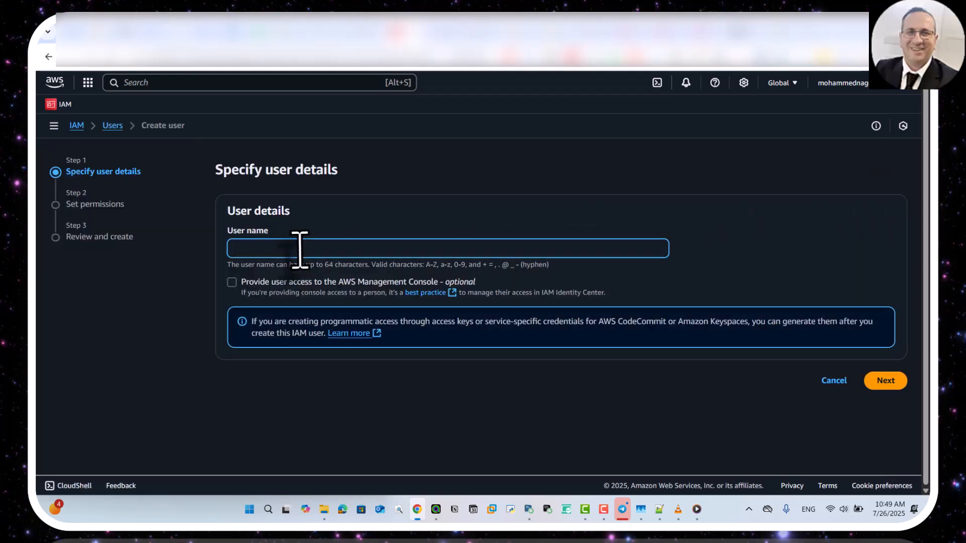
text(mark)
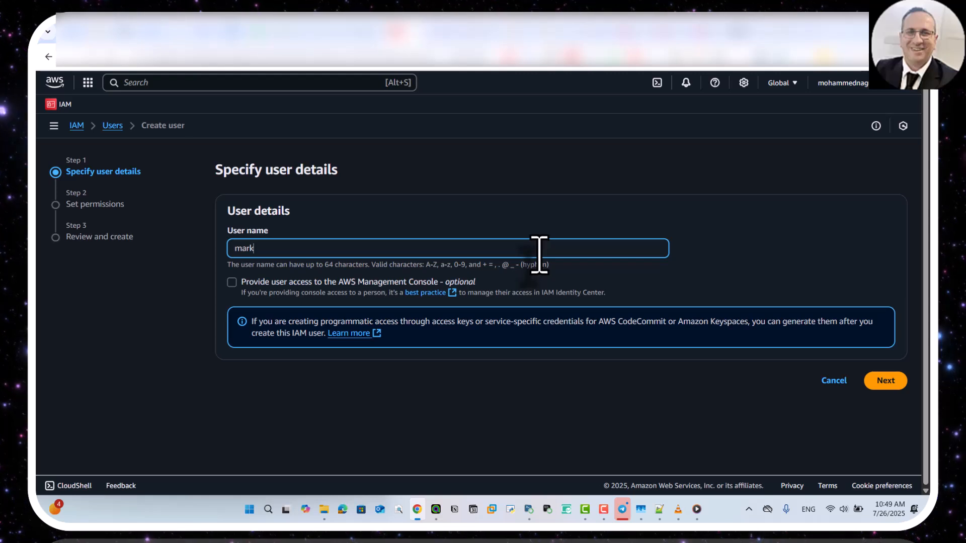
click(296, 285)
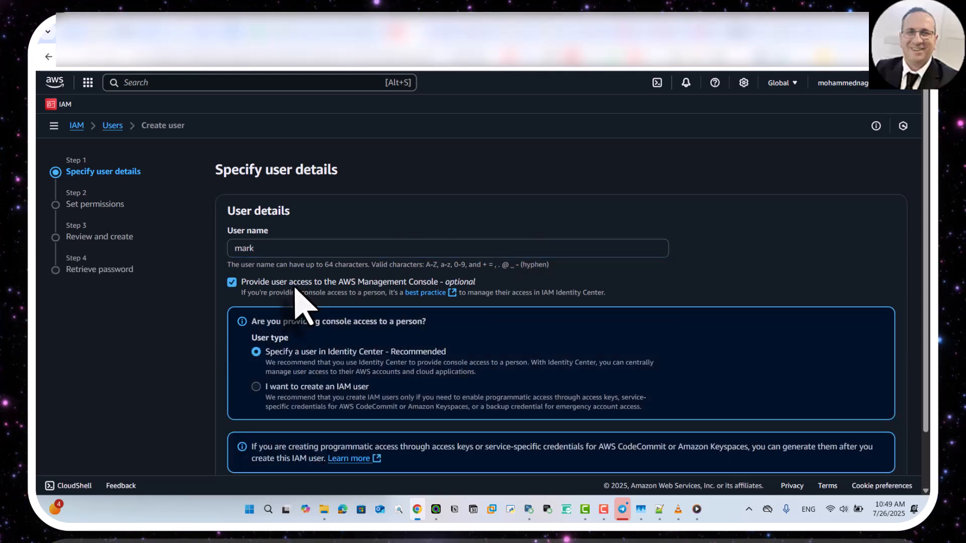
click(302, 392)
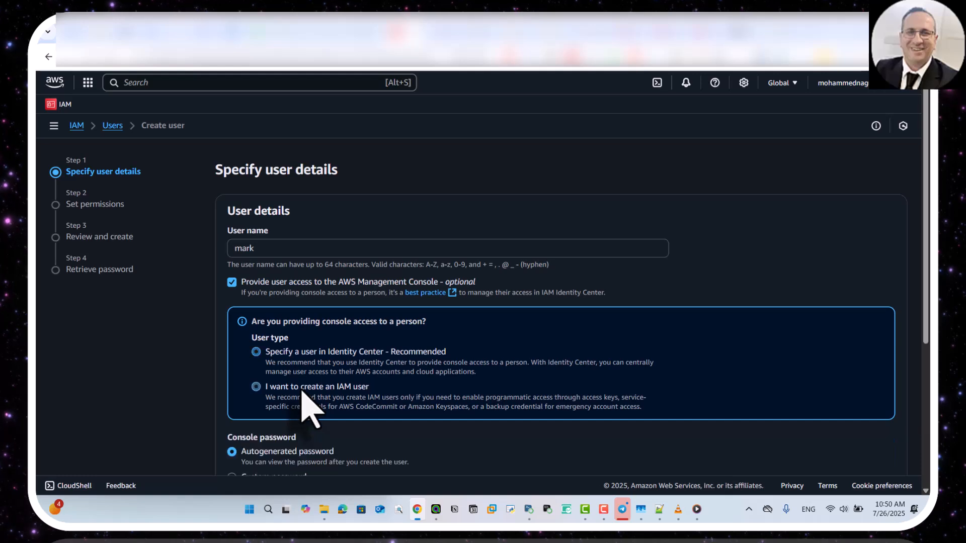
- Enter a custom console password, turn off the required password change at next sign-in, and proceed to the permissions
scroll(324, 375, down, 3)
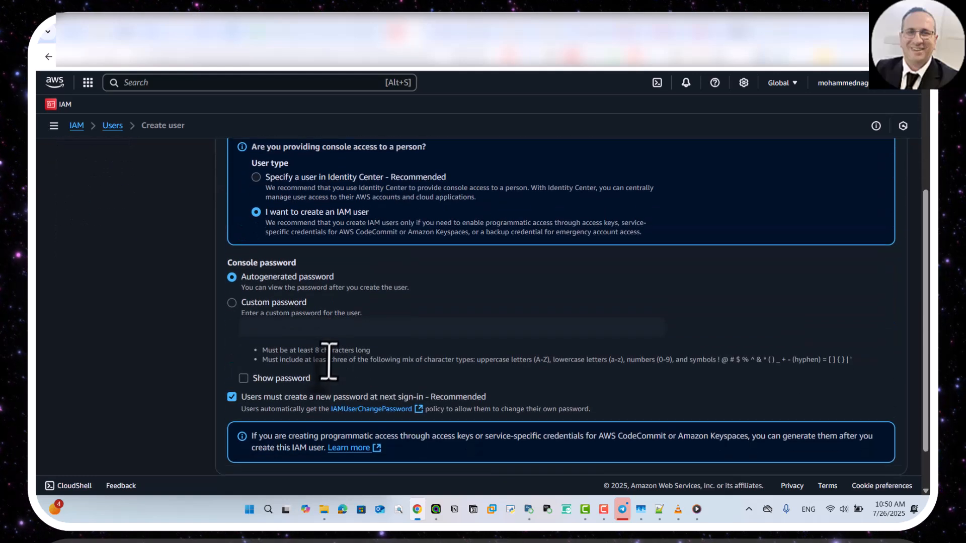
click(282, 304)
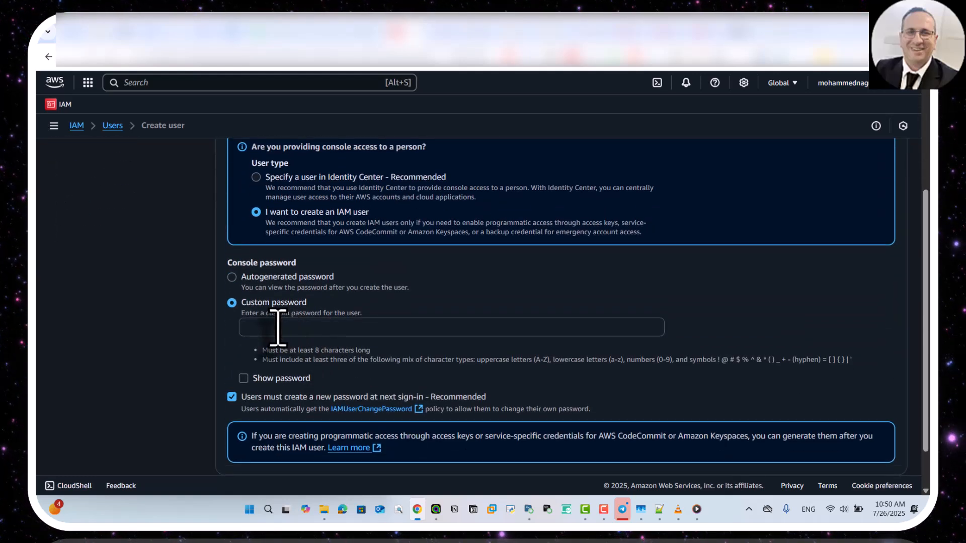
click(279, 327)
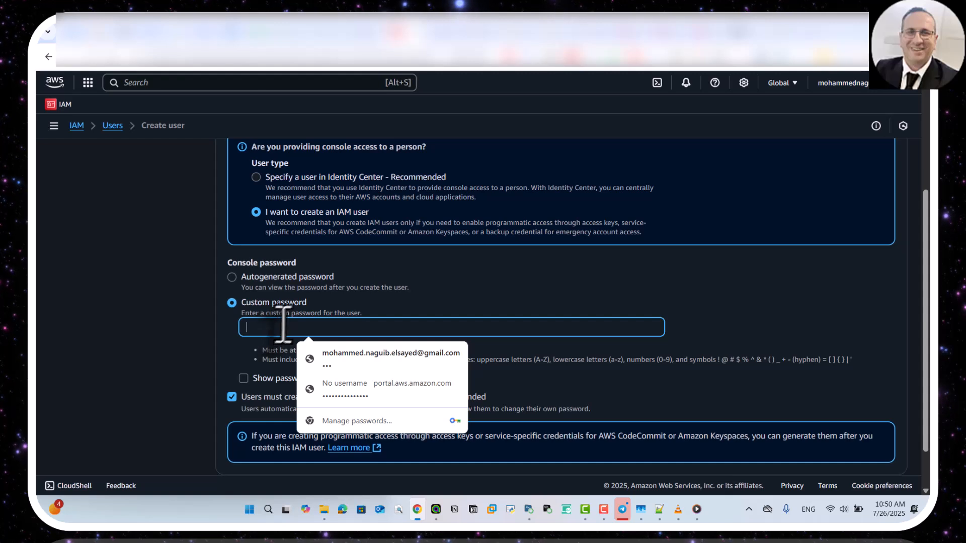
text(•••••••)
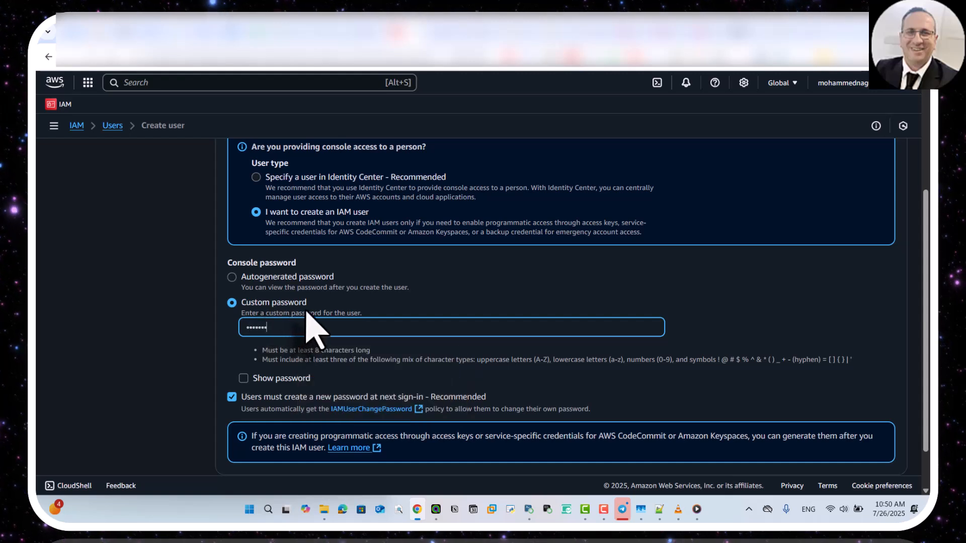
text(••)
scroll(330, 378, down, 2)
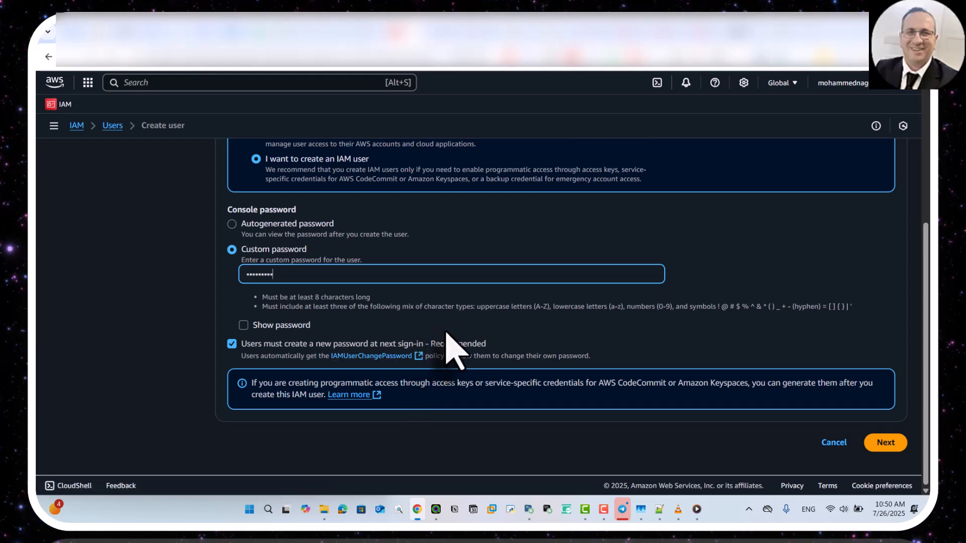
click(232, 344)
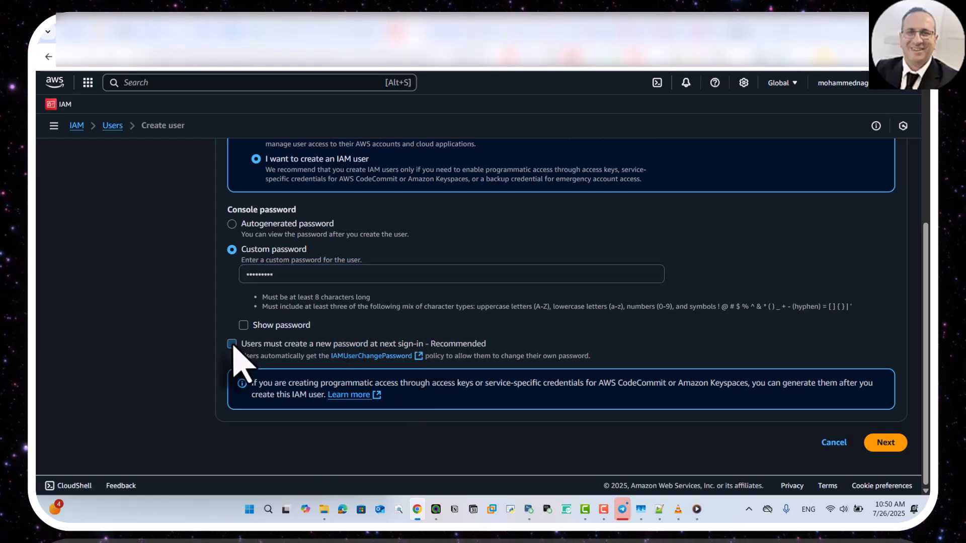
click(880, 443)
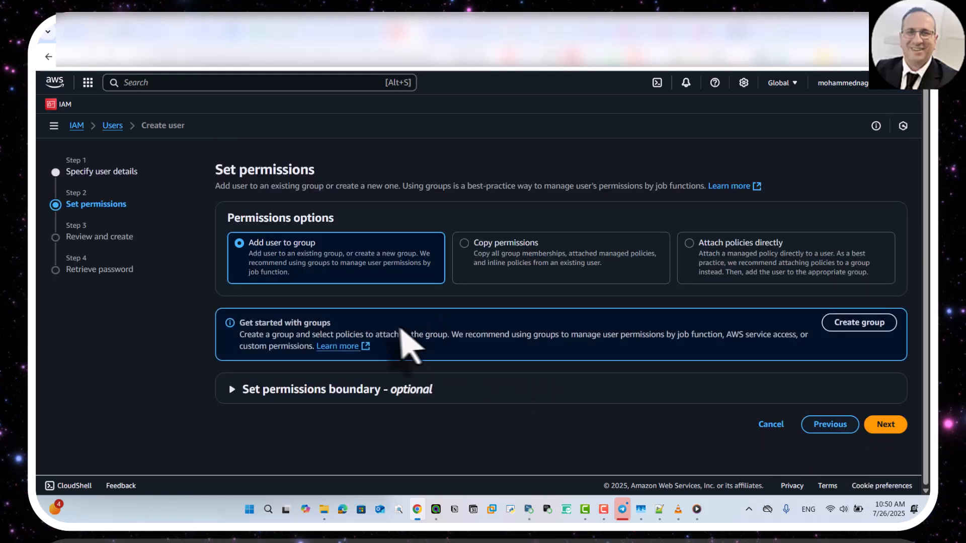
- Create a user group named admins with the AdministratorAccess policy attached
click(858, 324)
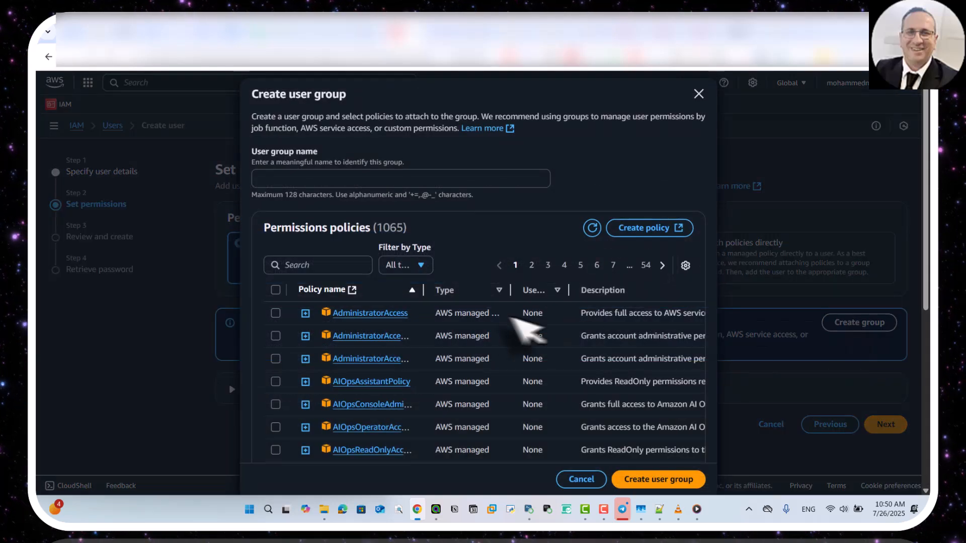
click(343, 177)
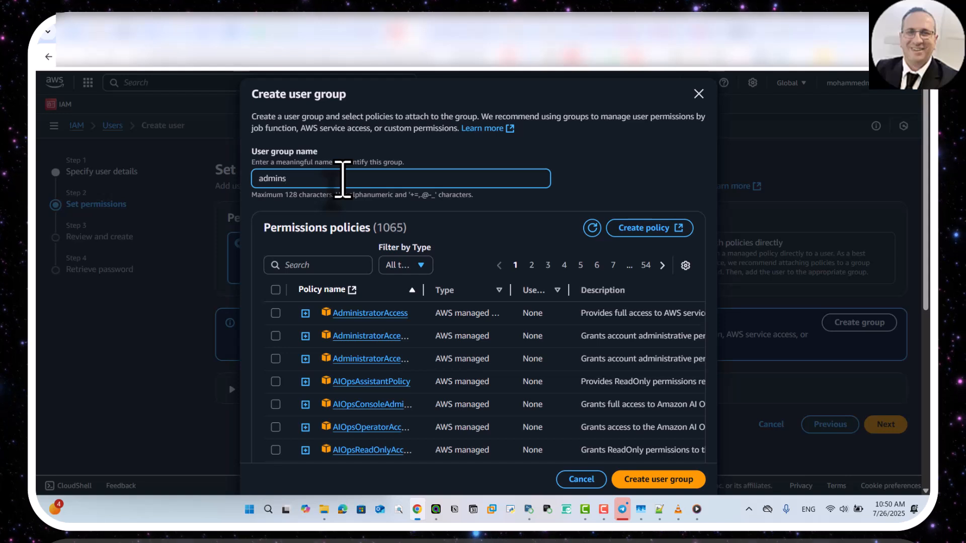
click(275, 313)
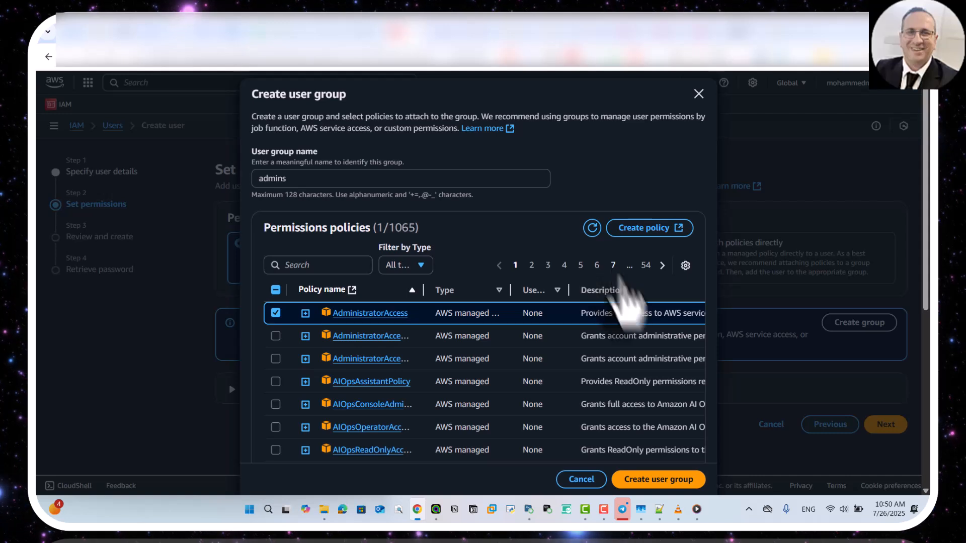
click(646, 482)
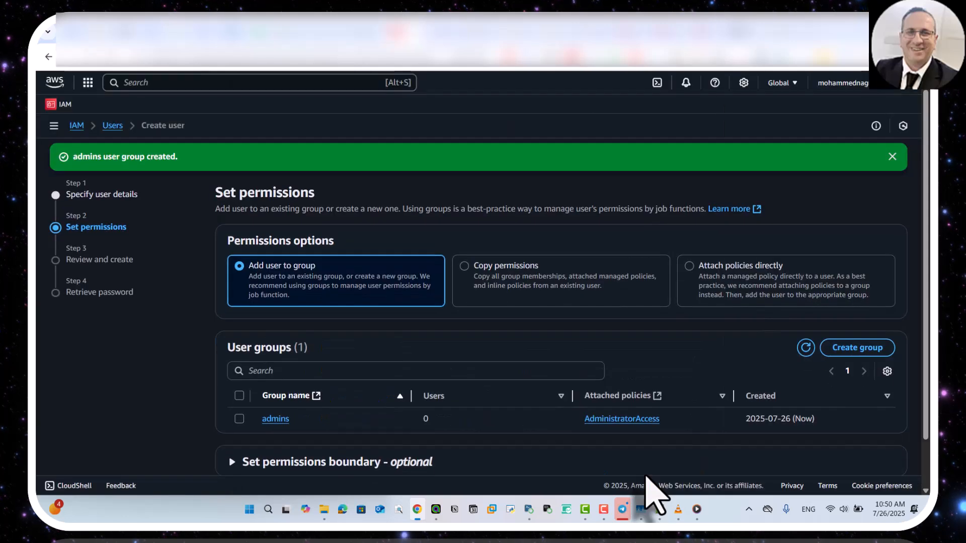
- Add the new user to the admins group and proceed to the review
scroll(473, 359, down, 1)
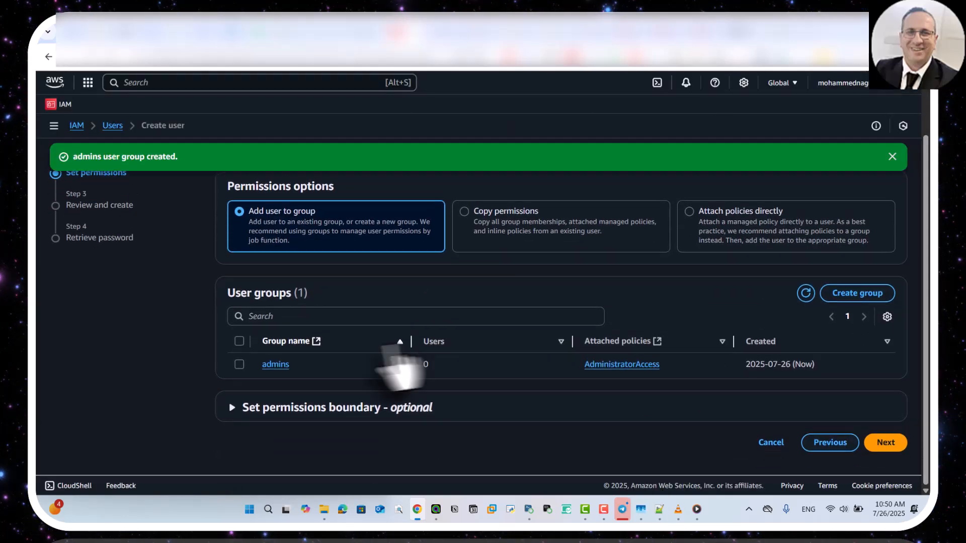
click(239, 364)
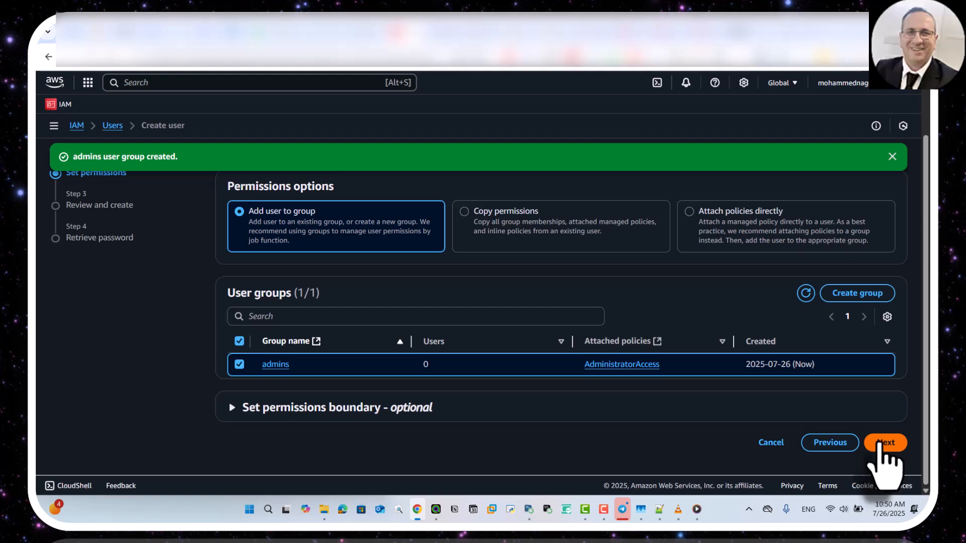
click(883, 444)
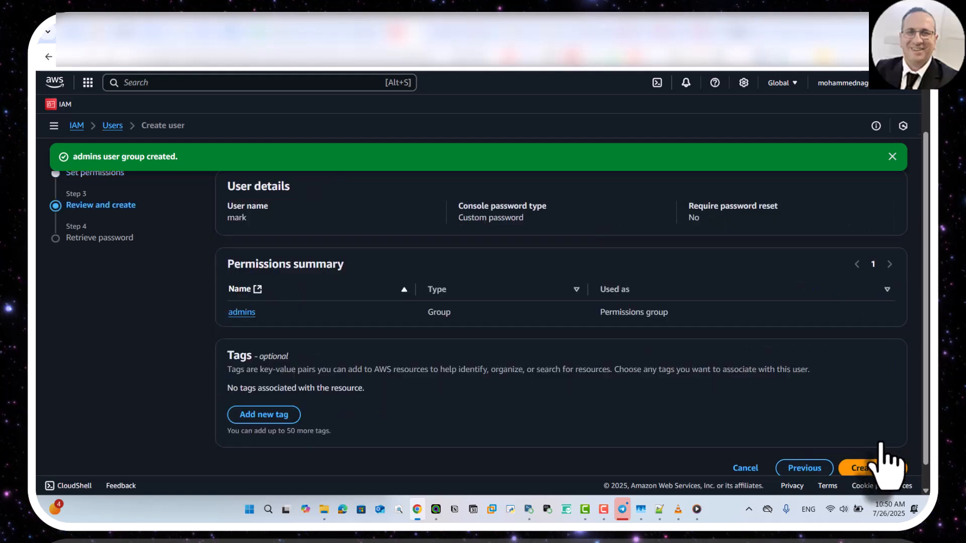
- Add a tag with key admins and value engineering, and create the user
click(277, 414)
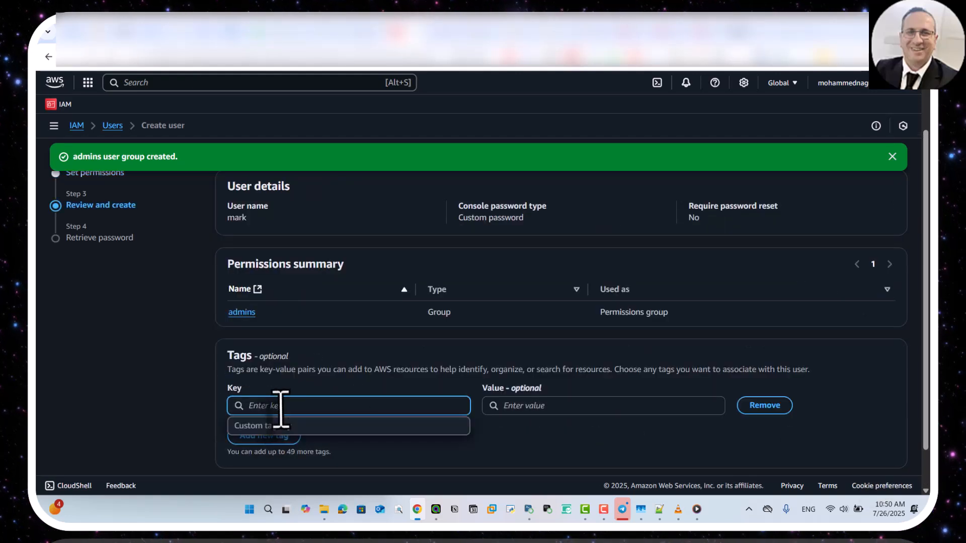
text(admins)
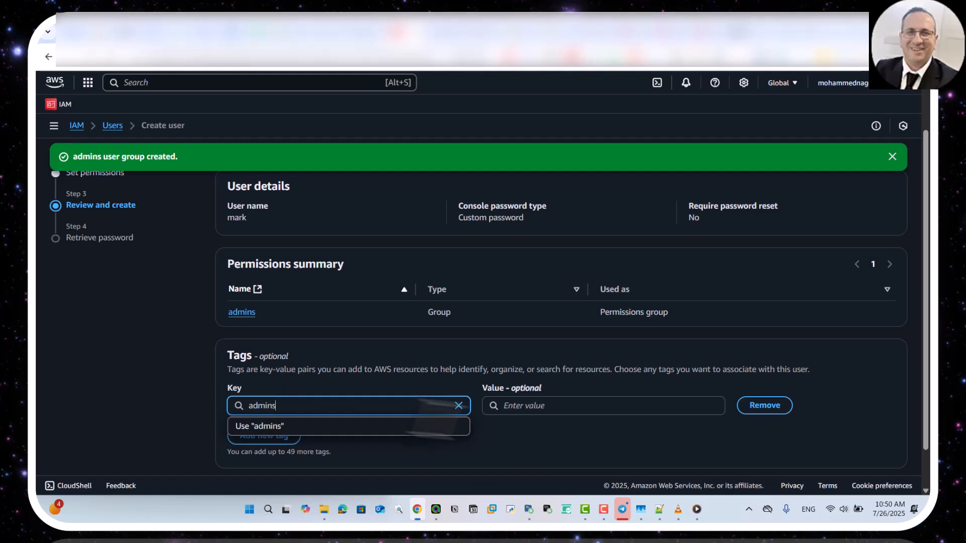
click(553, 406)
text(en)
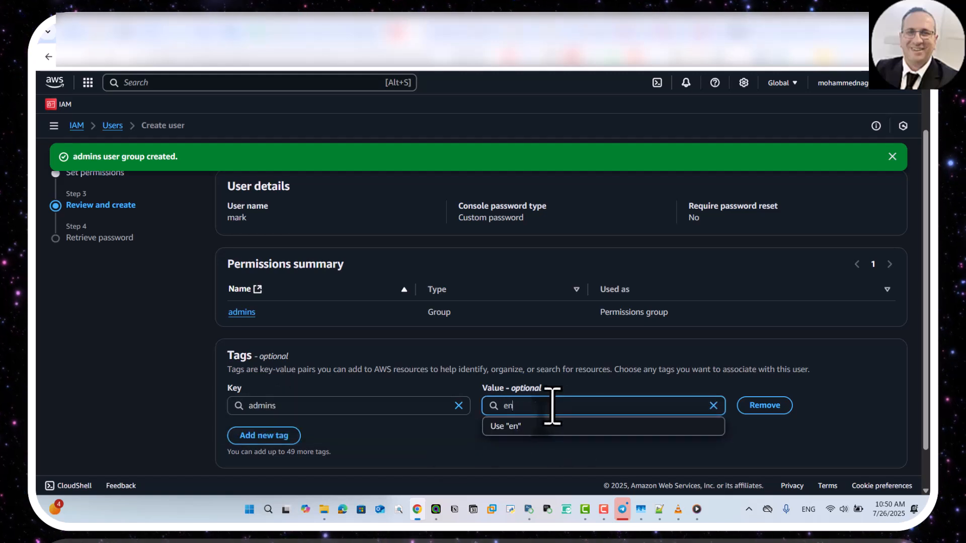
text(gineering)
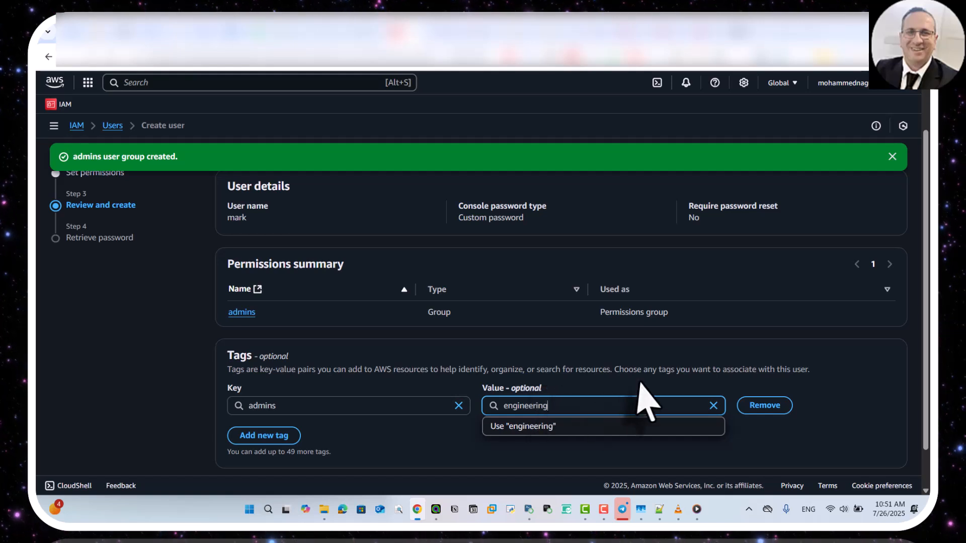
click(681, 386)
scroll(699, 377, down, 1)
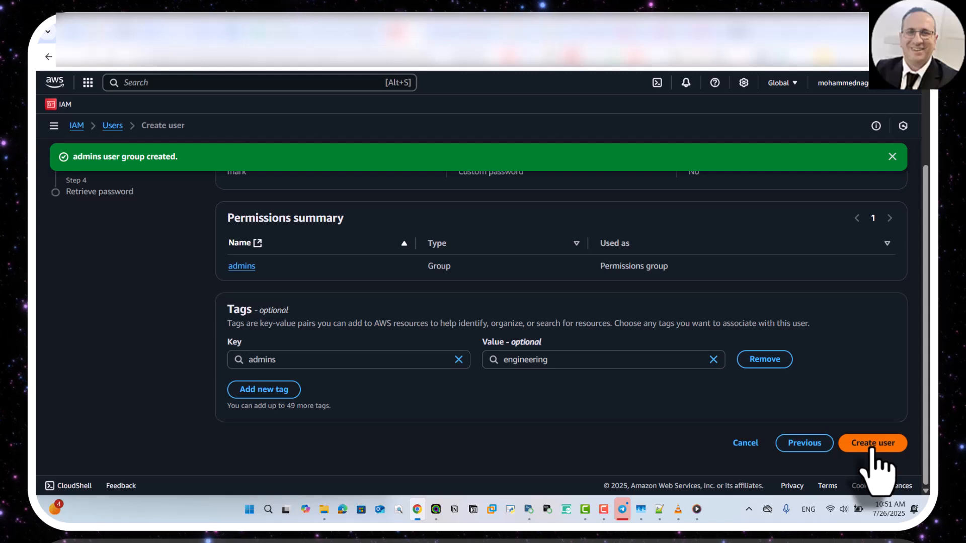
click(872, 445)
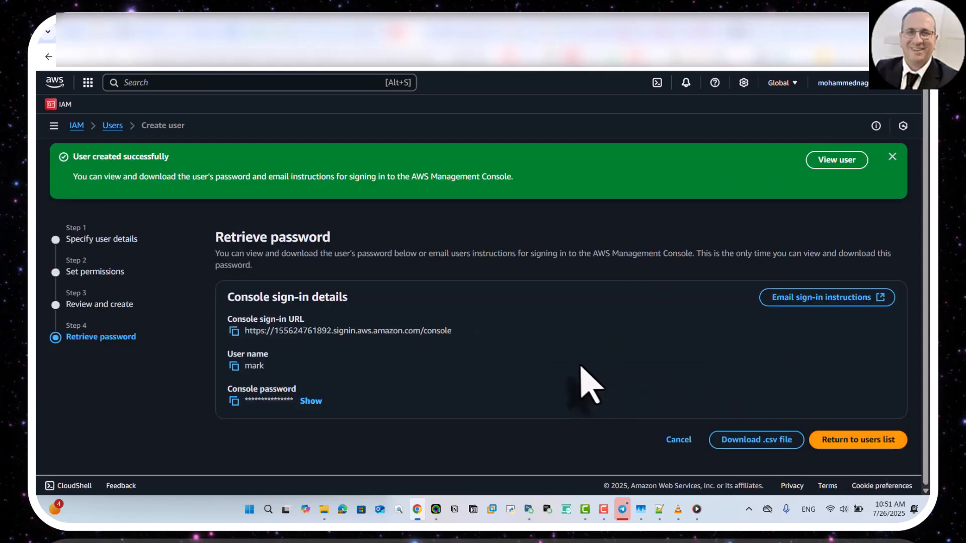
- Copy the console sign-in URL and download the new user's sign-in details as a .csv file
click(234, 331)
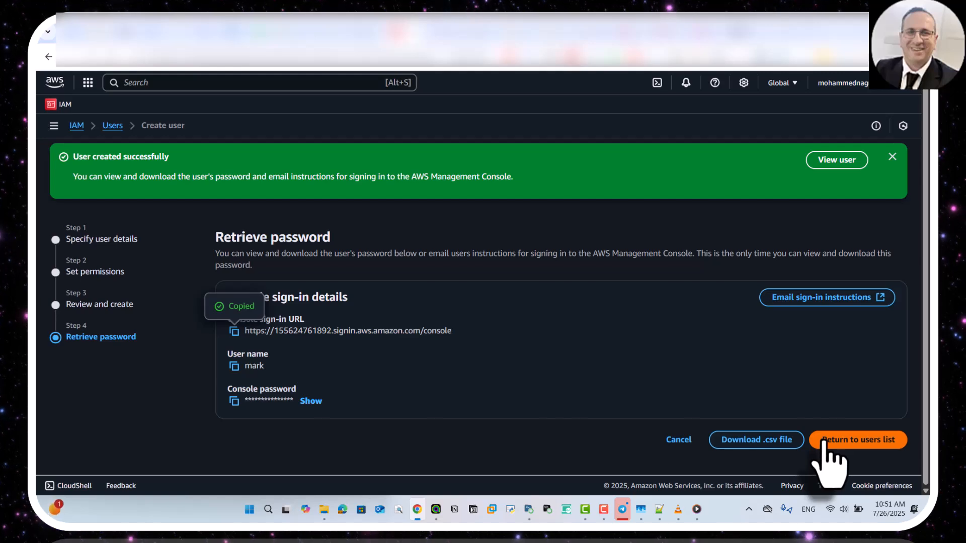
click(773, 446)
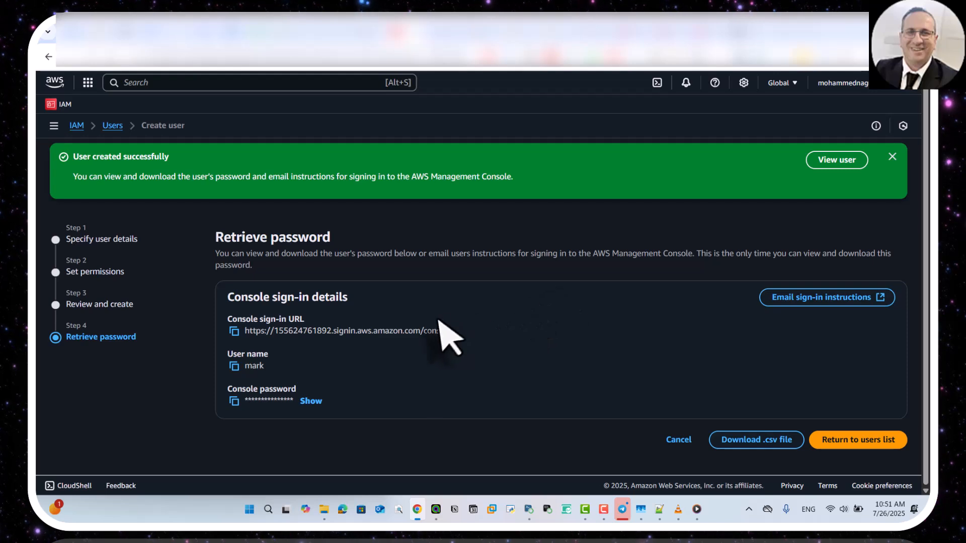
drag(453, 331, 255, 356)
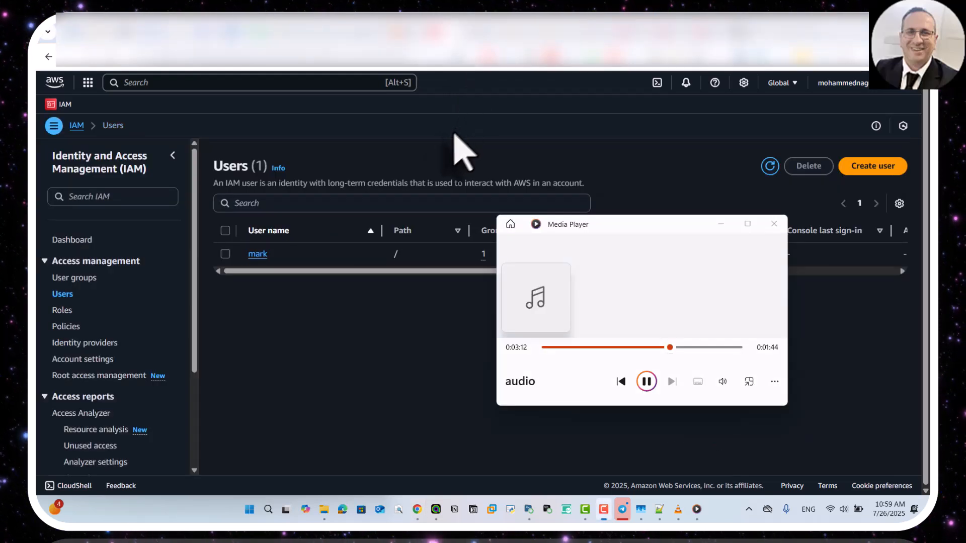
- Open the new user's security credentials from the users list and copy the console sign-in link
click(437, 163)
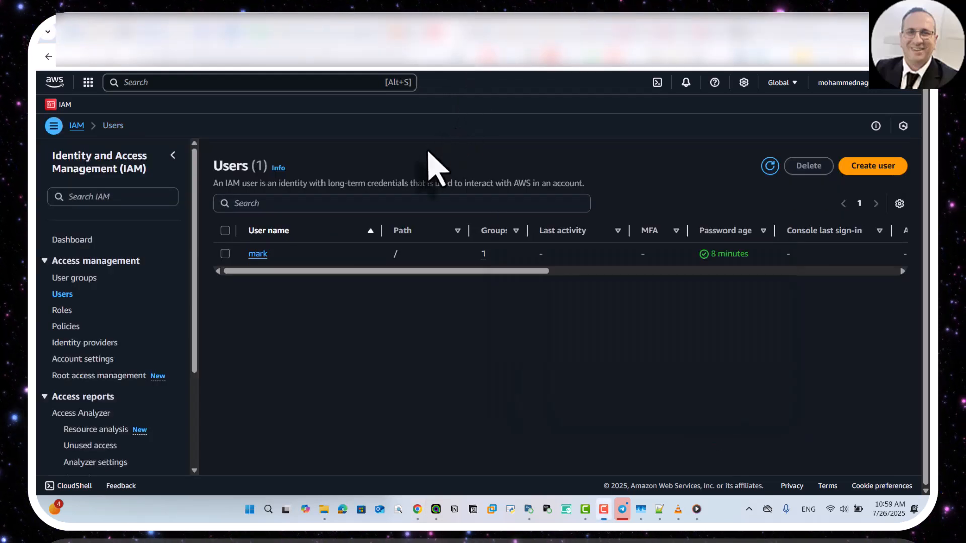
click(262, 257)
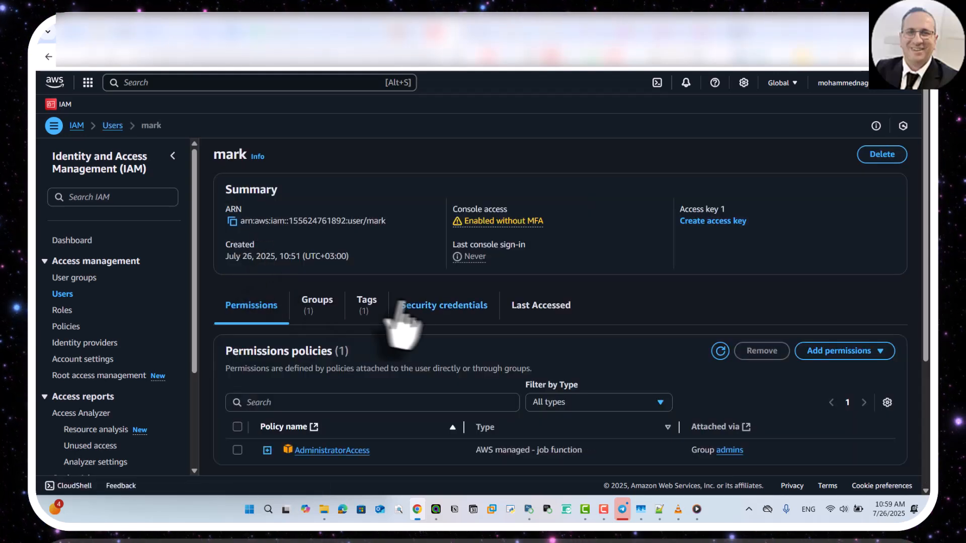
click(431, 308)
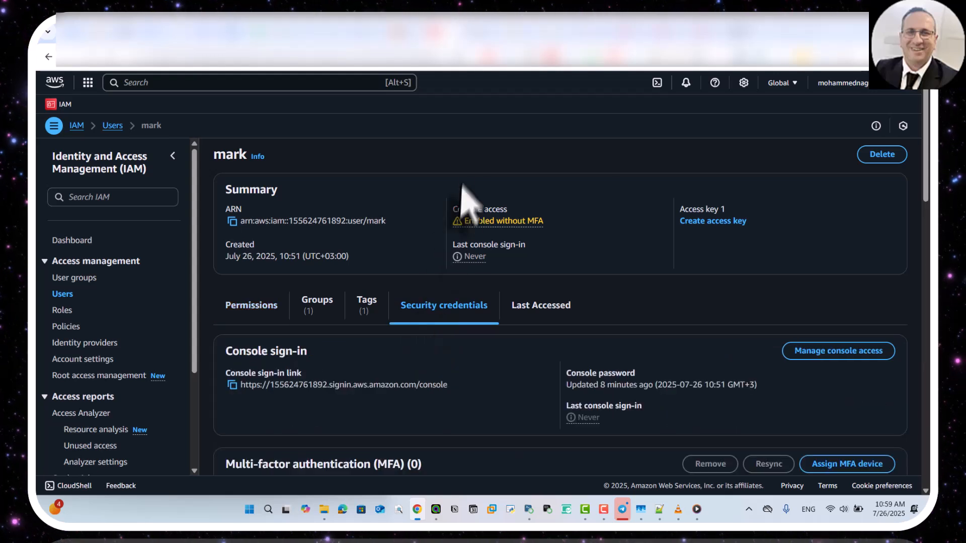
click(232, 385)
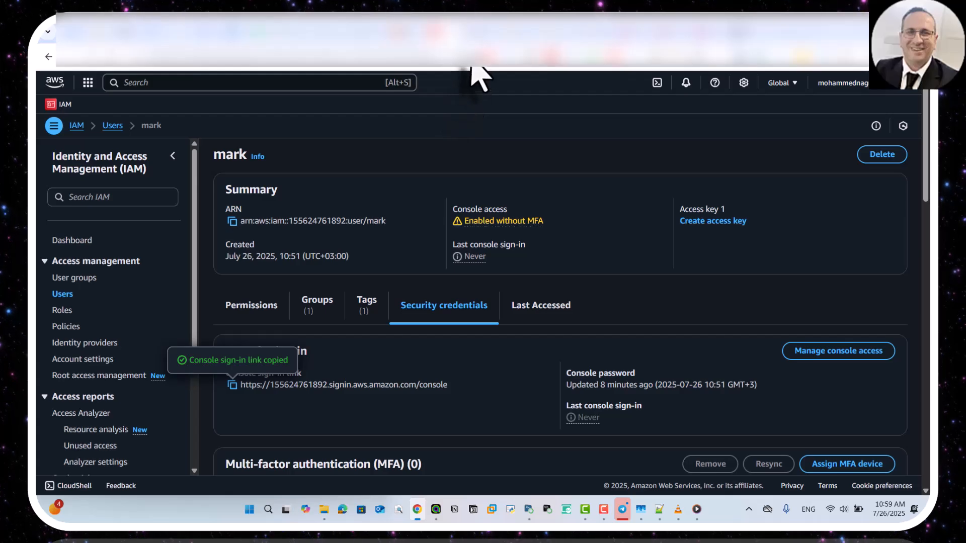
- Open the copied console sign-in link in a new incognito browser window
key(ctrl+shift+n)
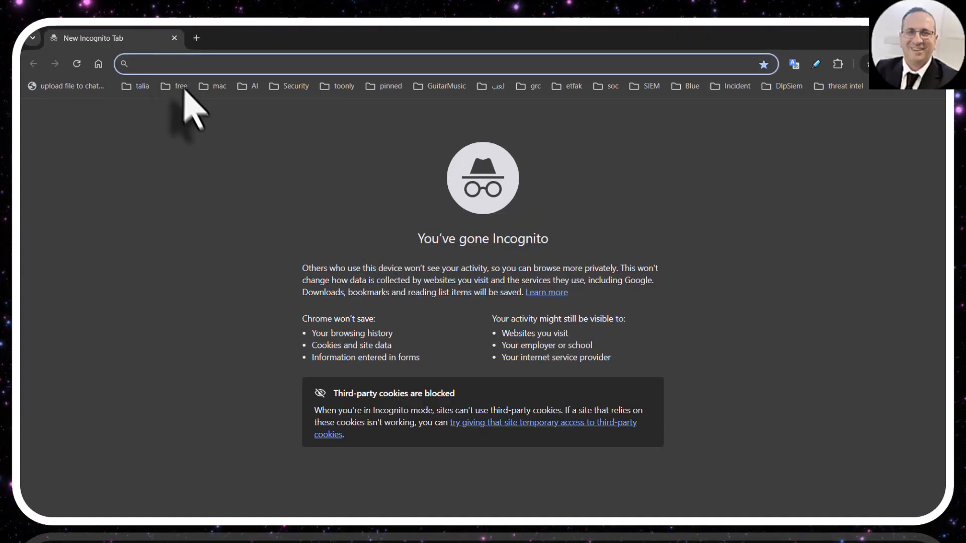
key(ctrl+v)
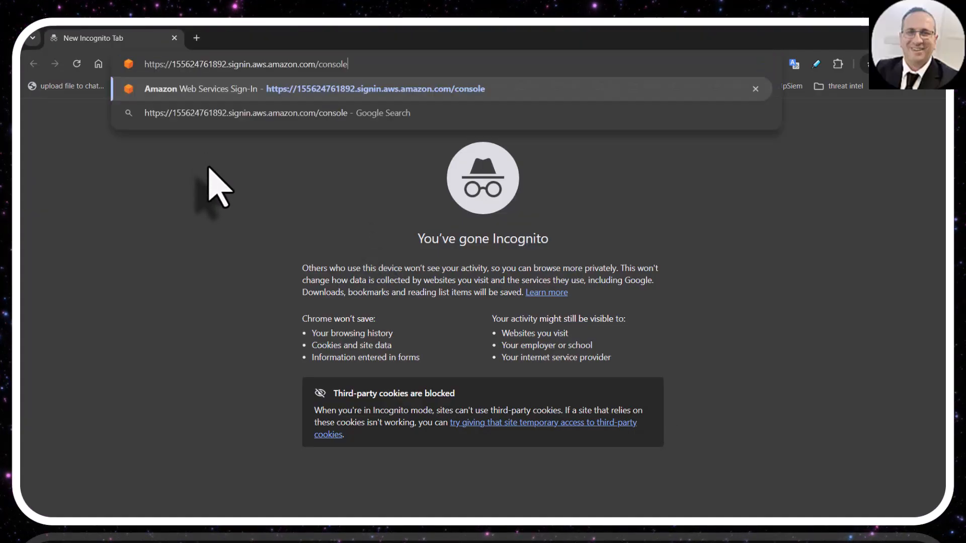
key(Return)
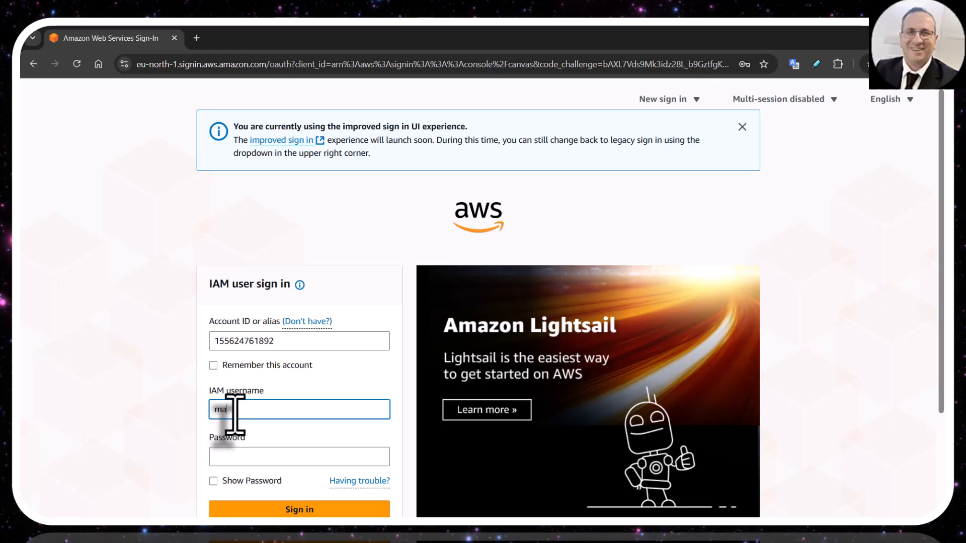
- Sign in with the new IAM user's username and password, and dismiss the Unified Settings notice
key(Tab)
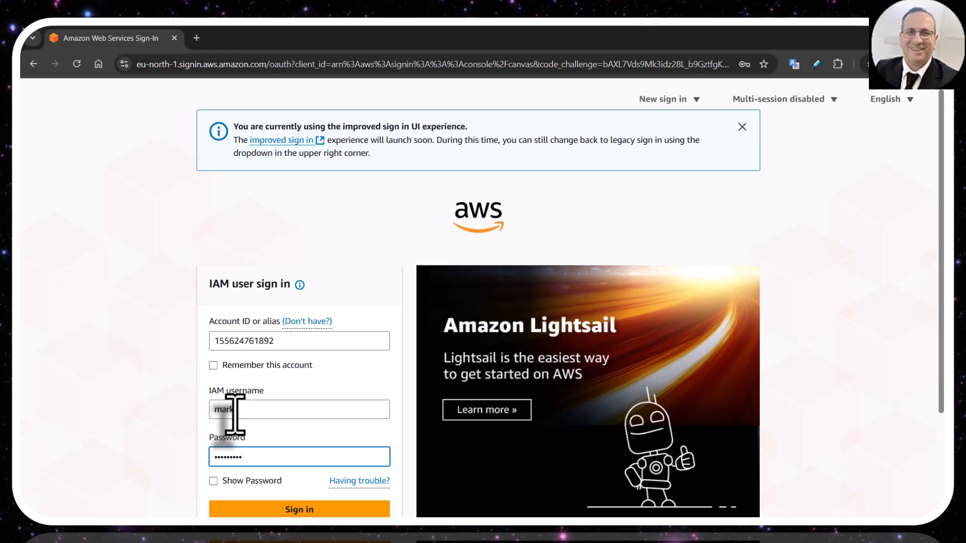
scroll(304, 504, down, 2)
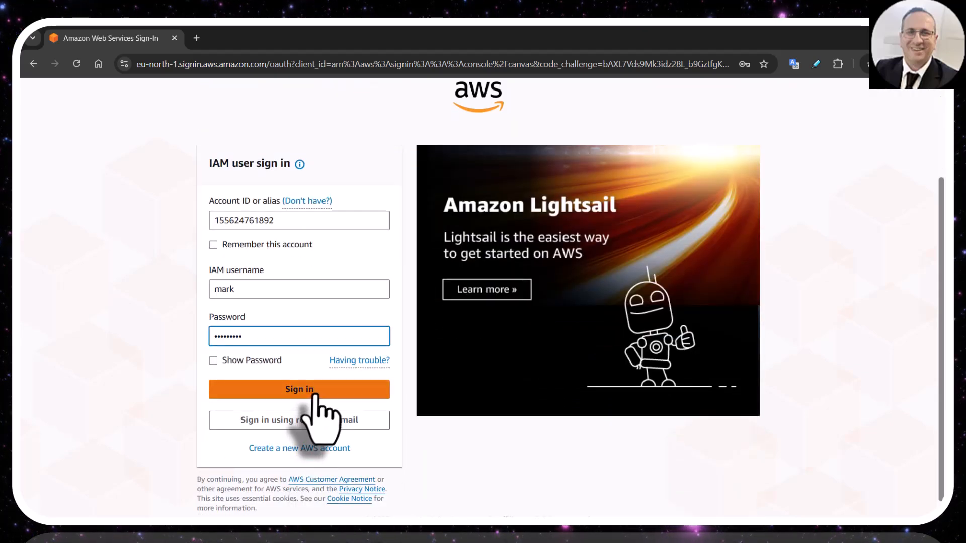
click(313, 393)
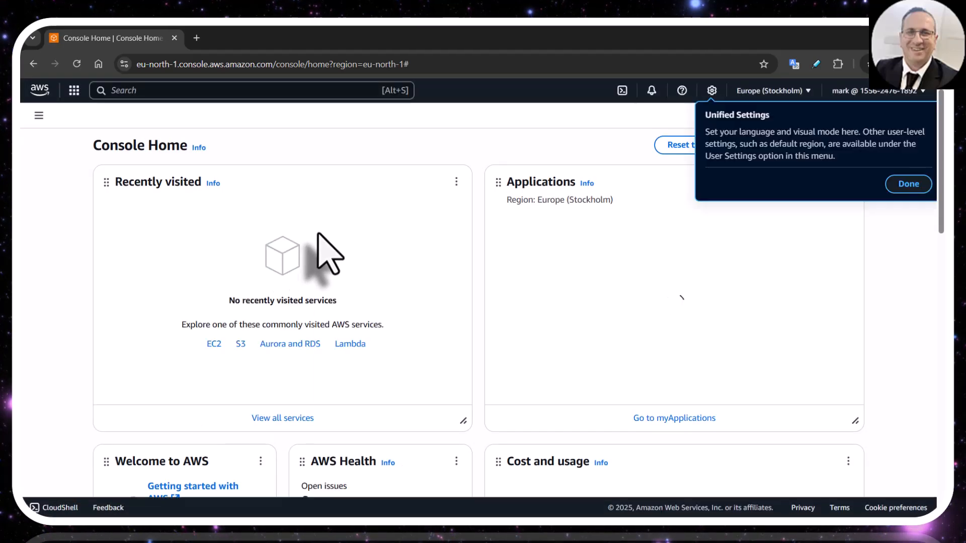
click(900, 184)
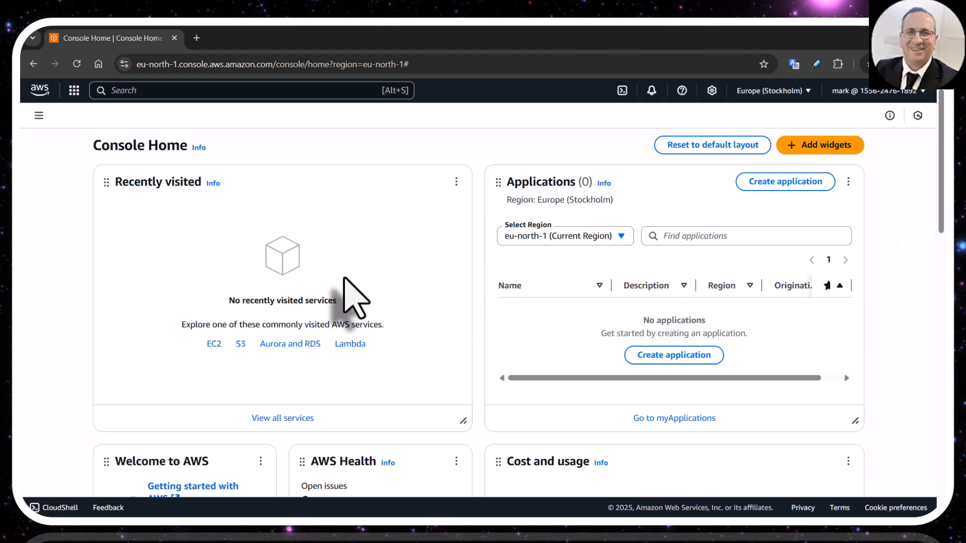
- Check the account ID and IAM user in the account details, and look over the Console Home widgets
click(878, 92)
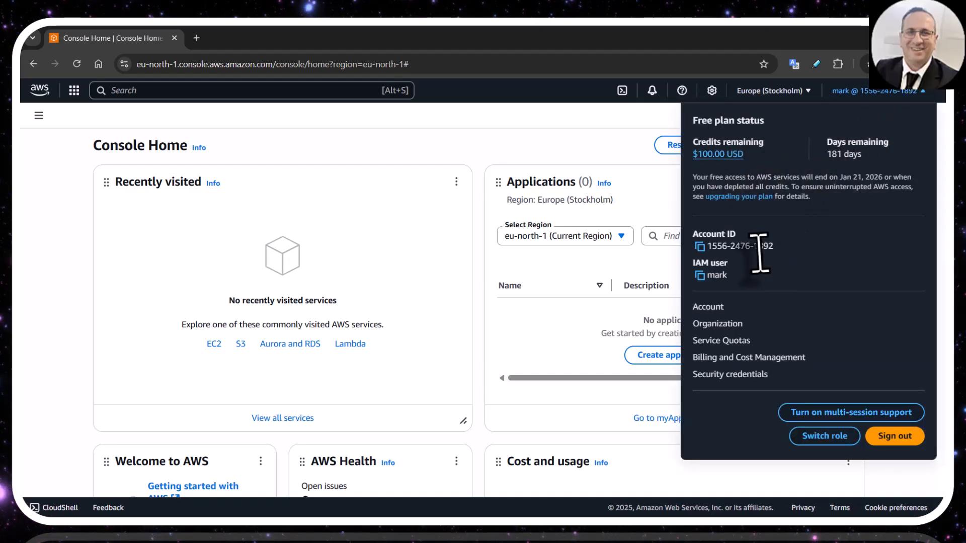
drag(770, 248, 711, 277)
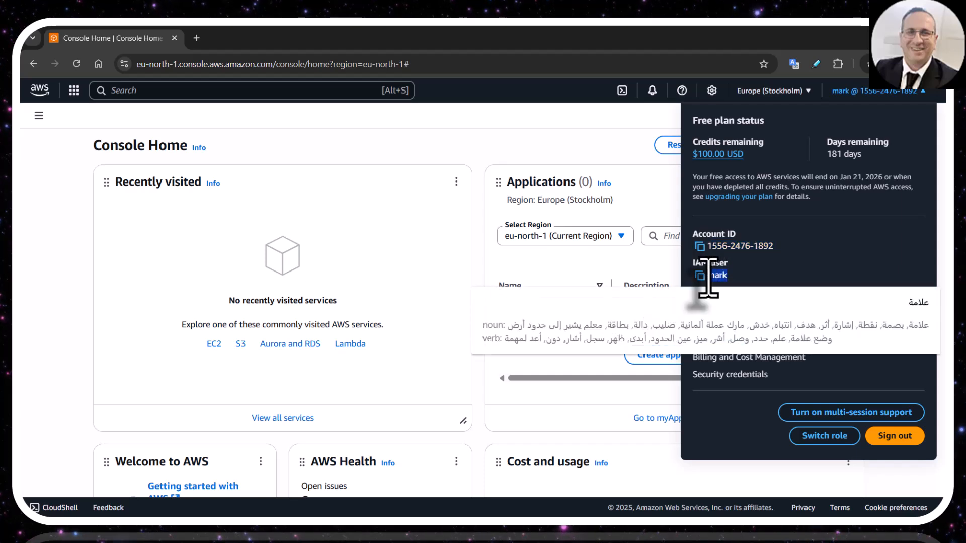
click(710, 251)
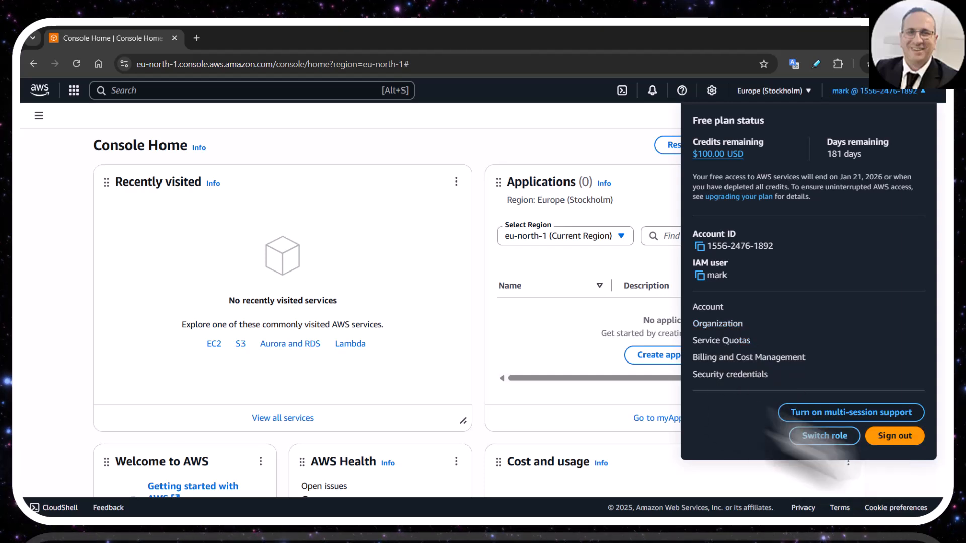
click(560, 335)
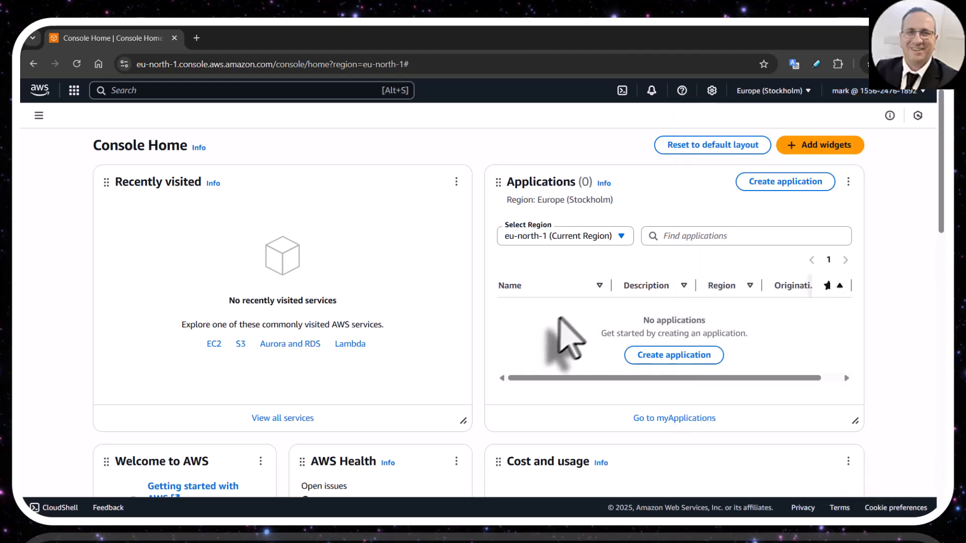
scroll(537, 312, down, 1)
scroll(531, 297, down, 5)
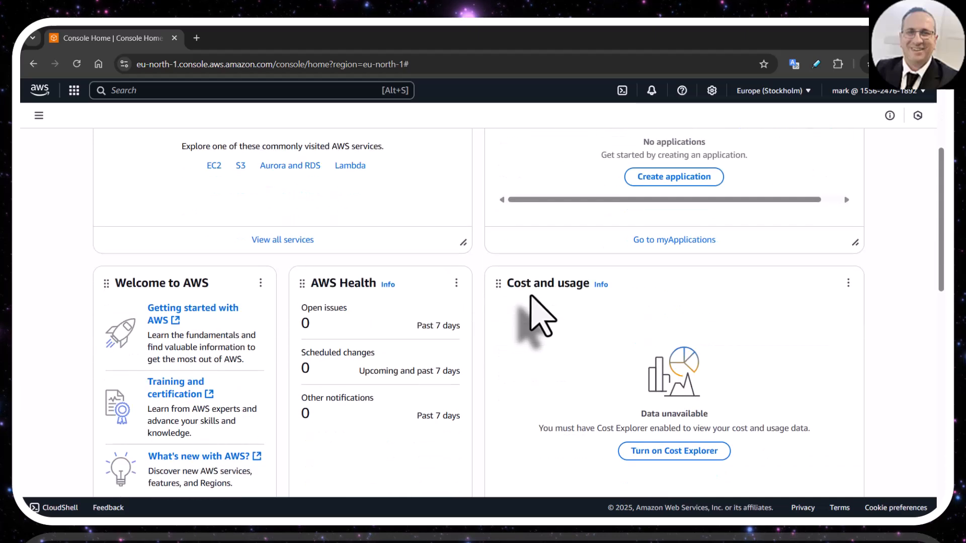
scroll(532, 296, down, 1)
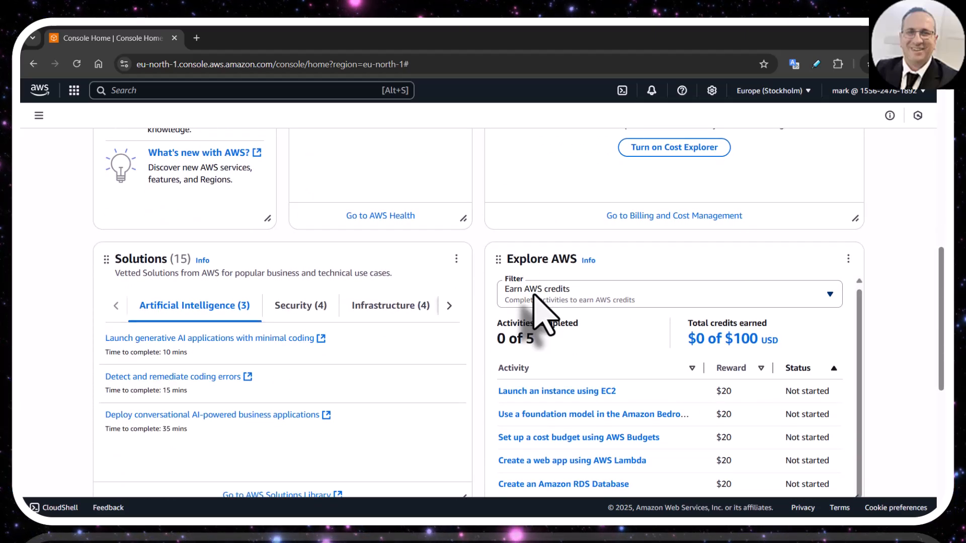
scroll(557, 254, up, 1)
scroll(558, 254, up, 7)
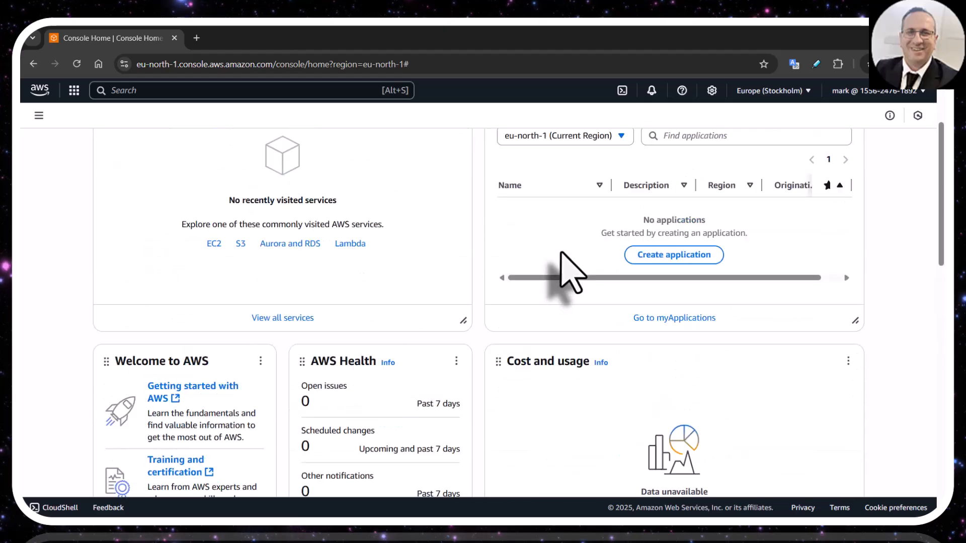